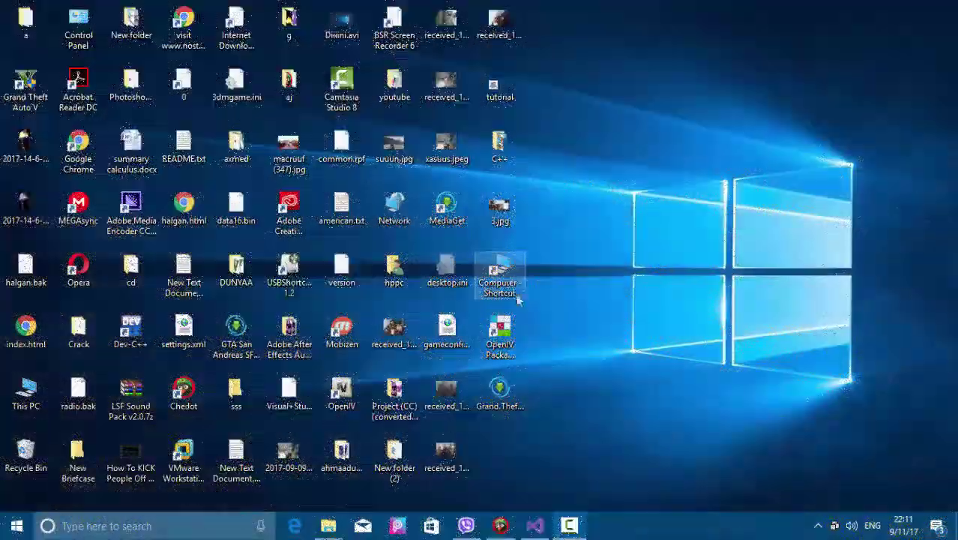
# Open Computer Management from This PC and display Disk Management
pyautogui.doubleClick(499, 281)
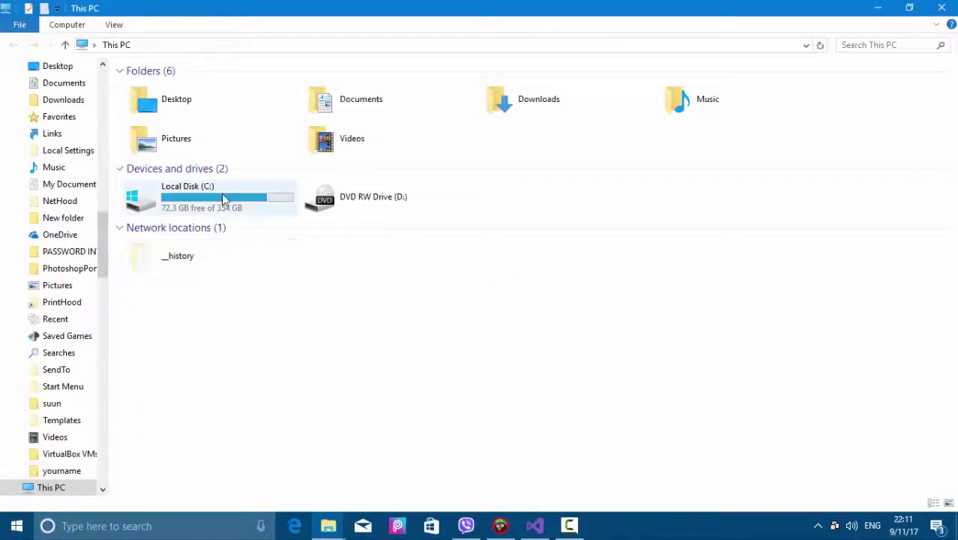
pyautogui.click(222, 196)
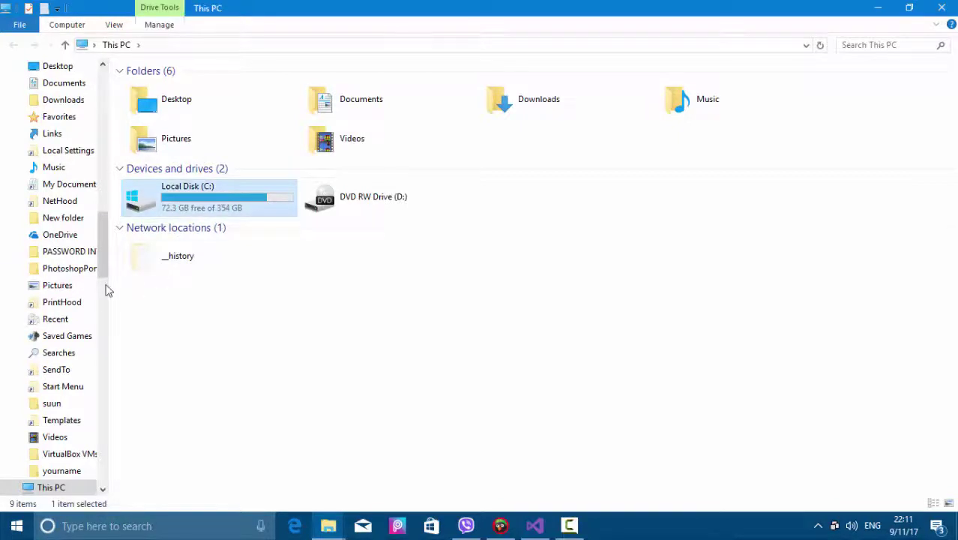
pyautogui.scroll(-1, 105, 282)
pyautogui.moveTo(104, 283); pyautogui.dragTo(103, 308)
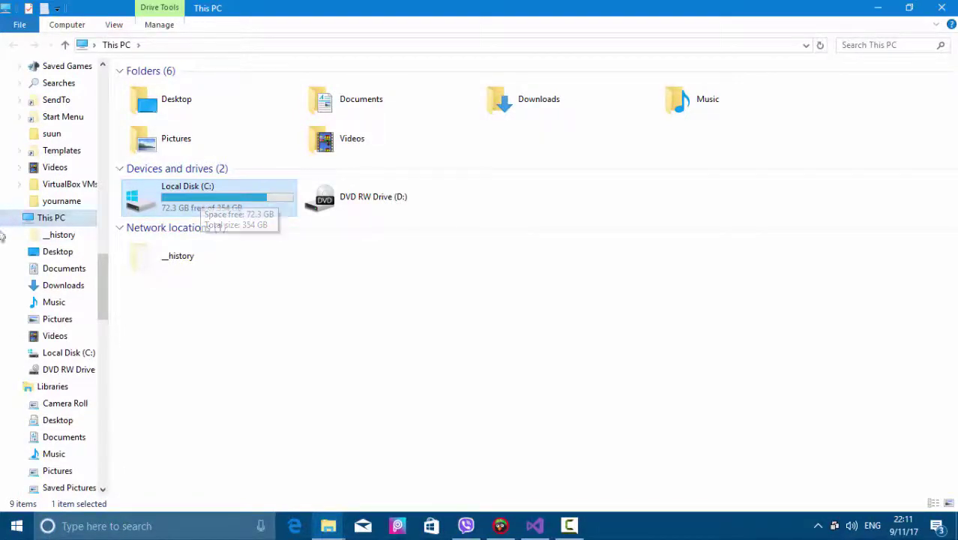
pyautogui.rightClick(45, 218)
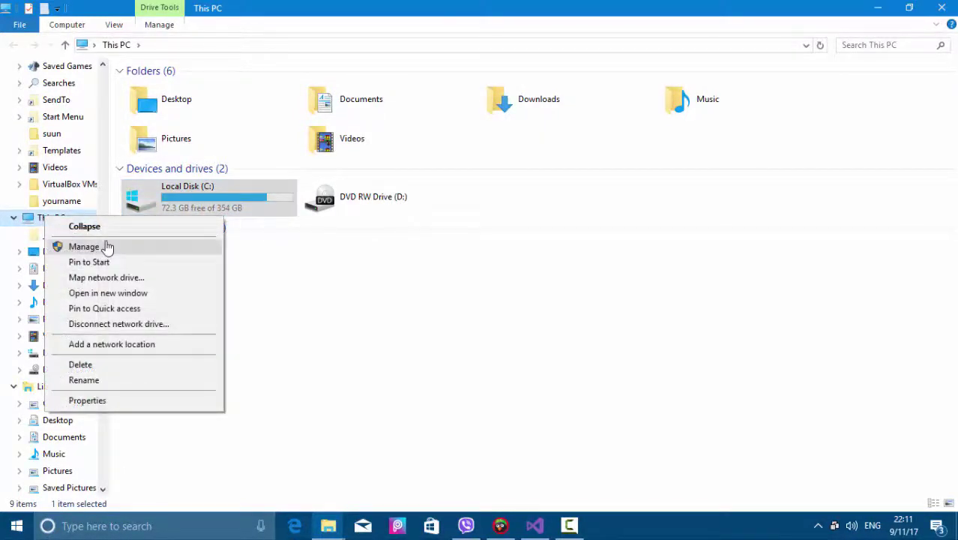
pyautogui.click(105, 246)
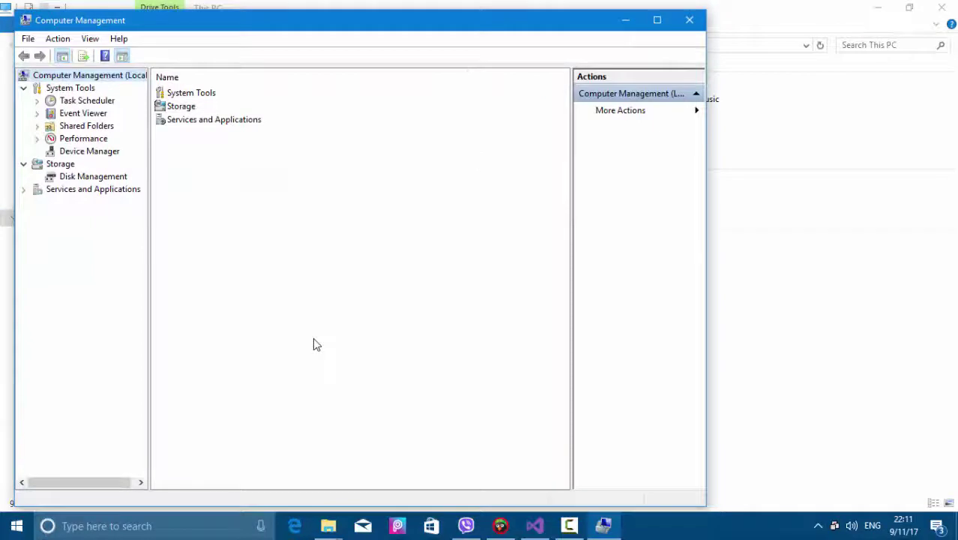
pyautogui.click(102, 179)
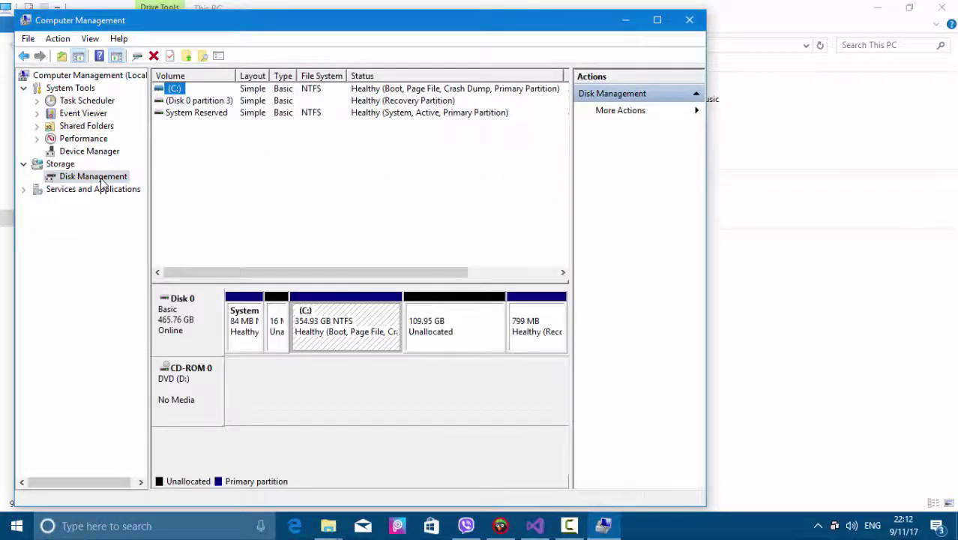
# Start a new simple volume in the 109.95 GB unallocated space on Disk 0 with a size of 12325 MB
pyautogui.click(466, 336)
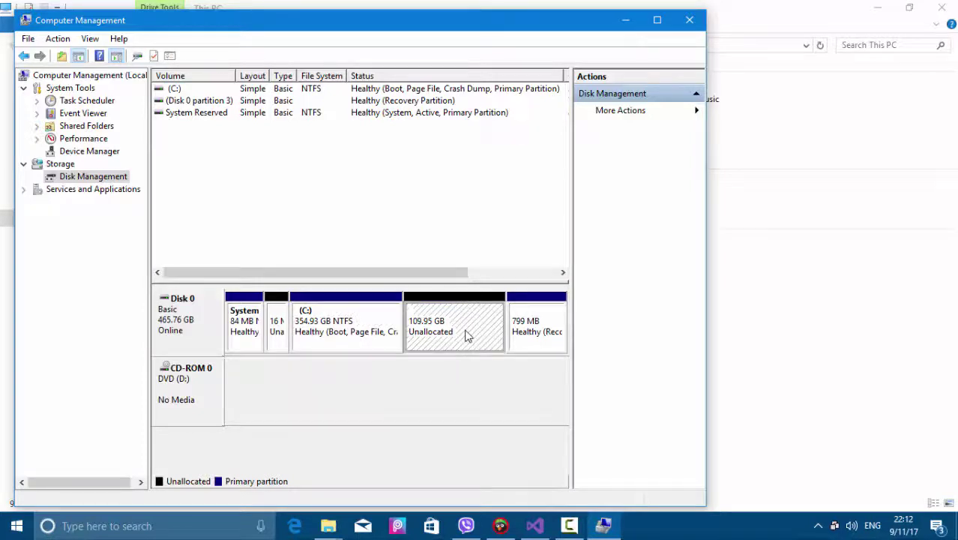
pyautogui.rightClick(467, 336)
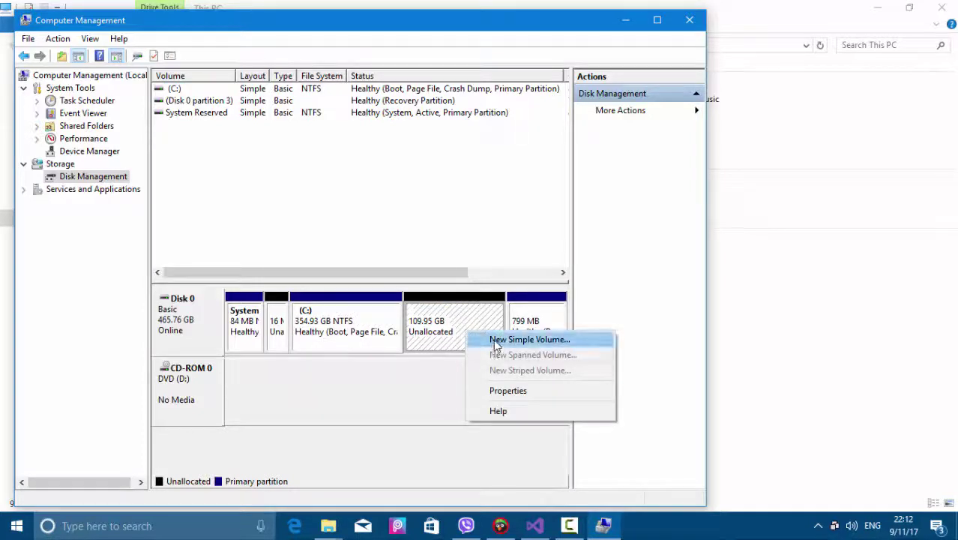
pyautogui.click(495, 343)
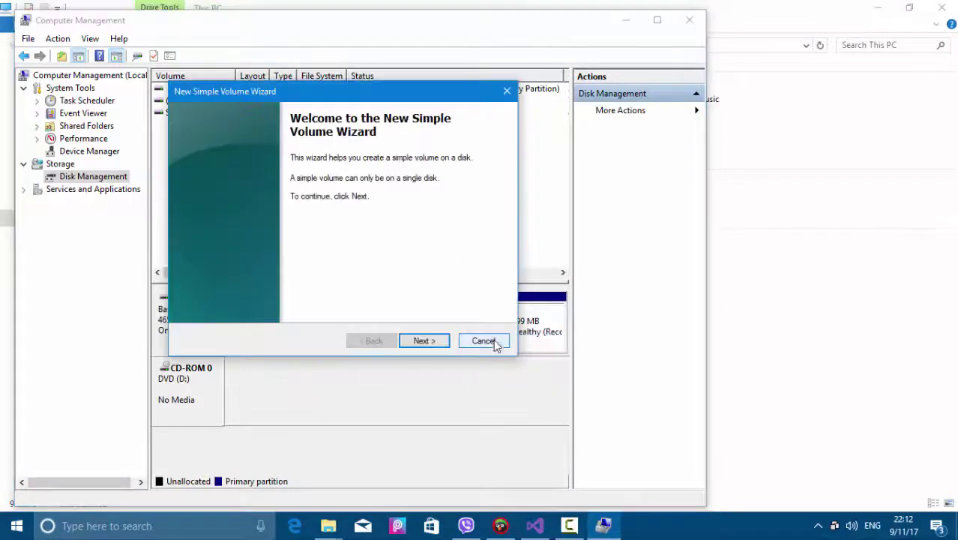
pyautogui.click(425, 341)
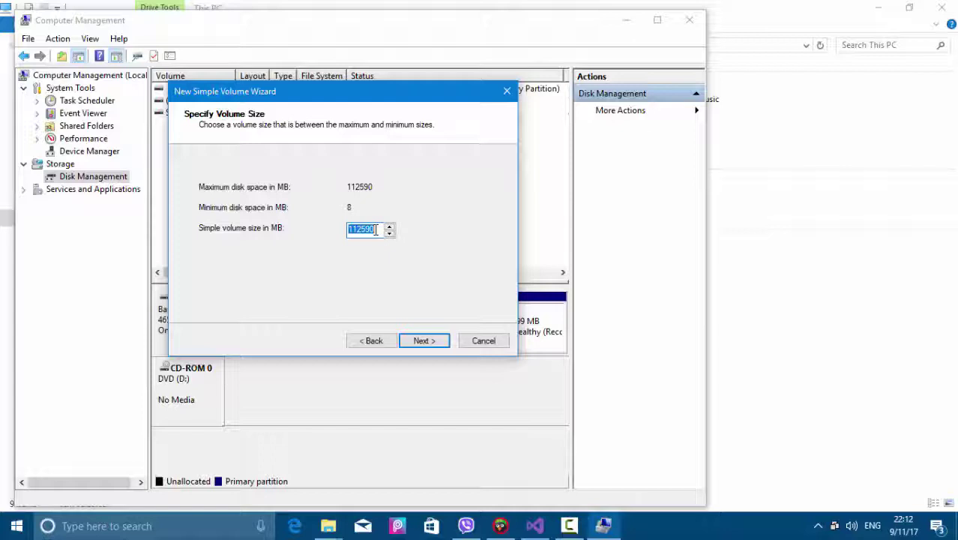
pyautogui.write('234163')
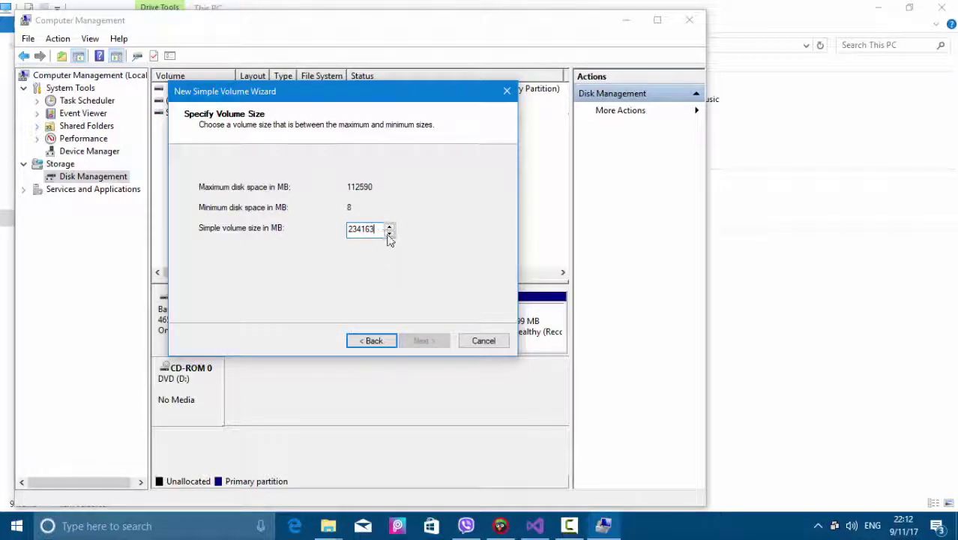
pyautogui.press('BackSpace')
pyautogui.press('BackSpace')
pyautogui.press('BackSpace')
pyautogui.press('BackSpace')
pyautogui.press('BackSpace')
pyautogui.press('BackSpace')
pyautogui.write('12325')
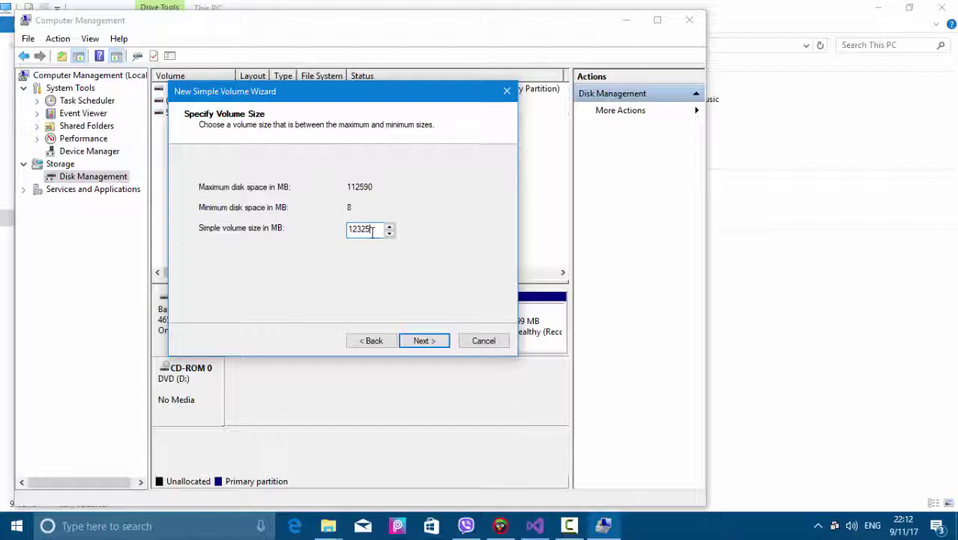
pyautogui.click(435, 341)
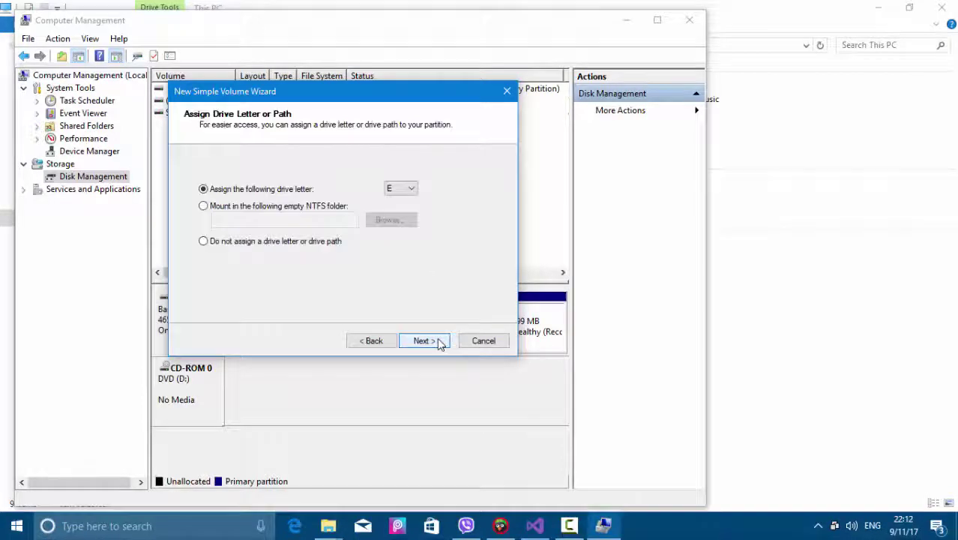
# Assign drive letter M to the new volume and continue to its format settings
pyautogui.click(411, 188)
pyautogui.click(406, 188)
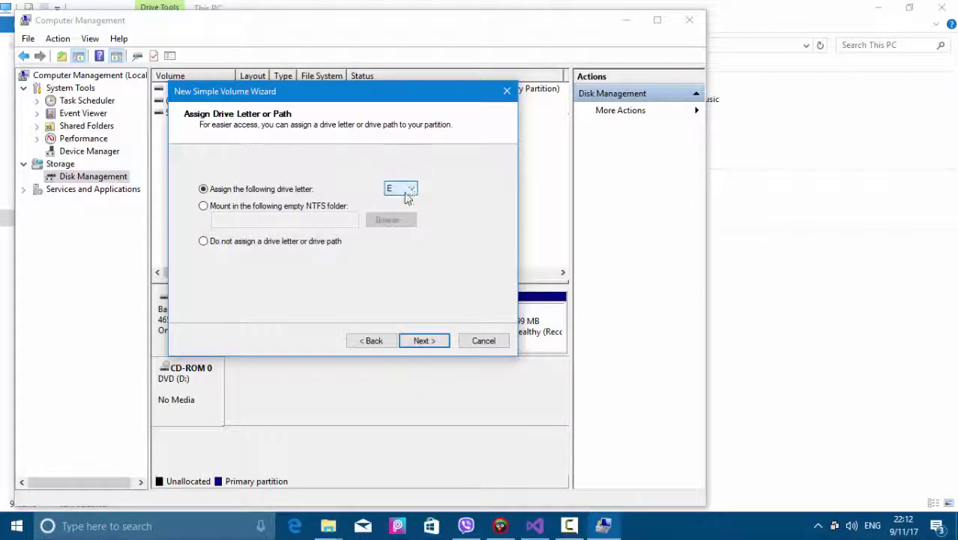
pyautogui.click(412, 190)
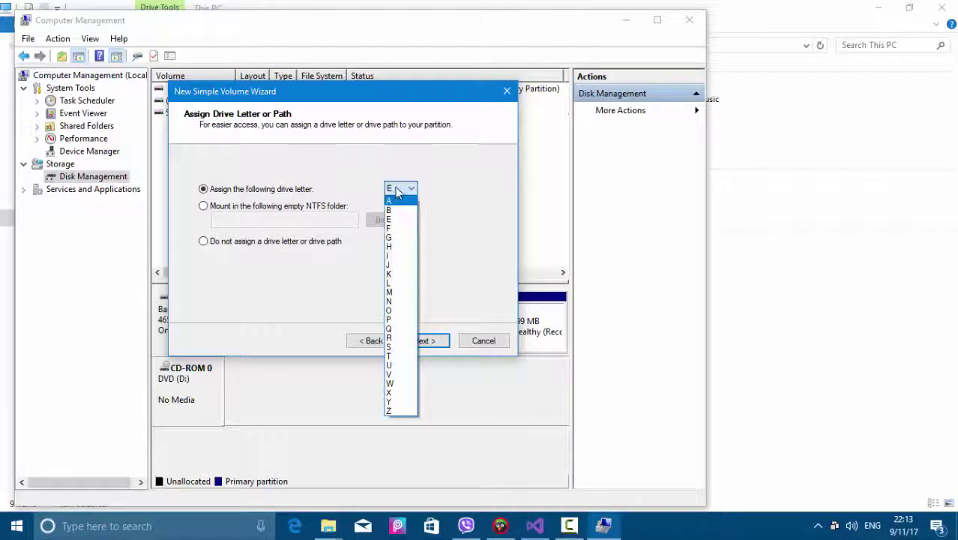
pyautogui.click(390, 290)
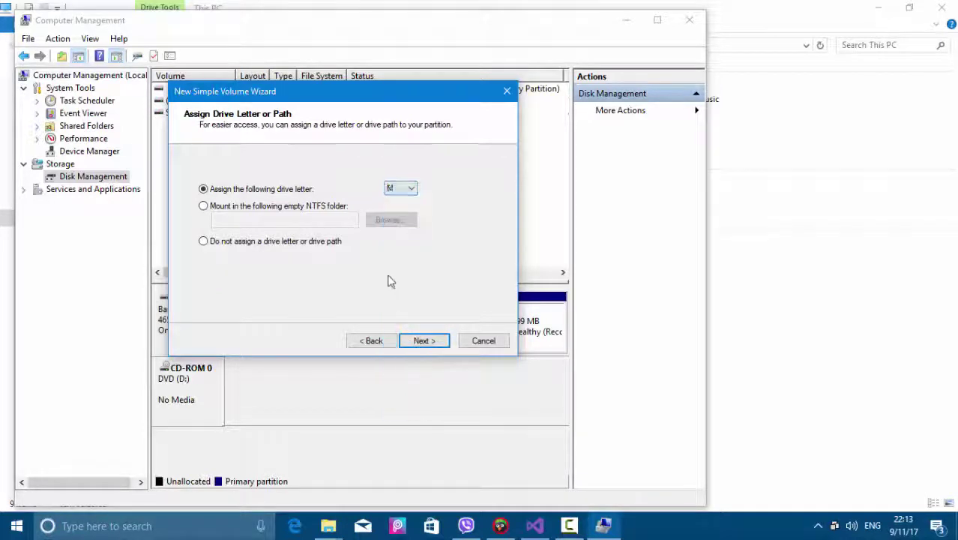
pyautogui.click(424, 341)
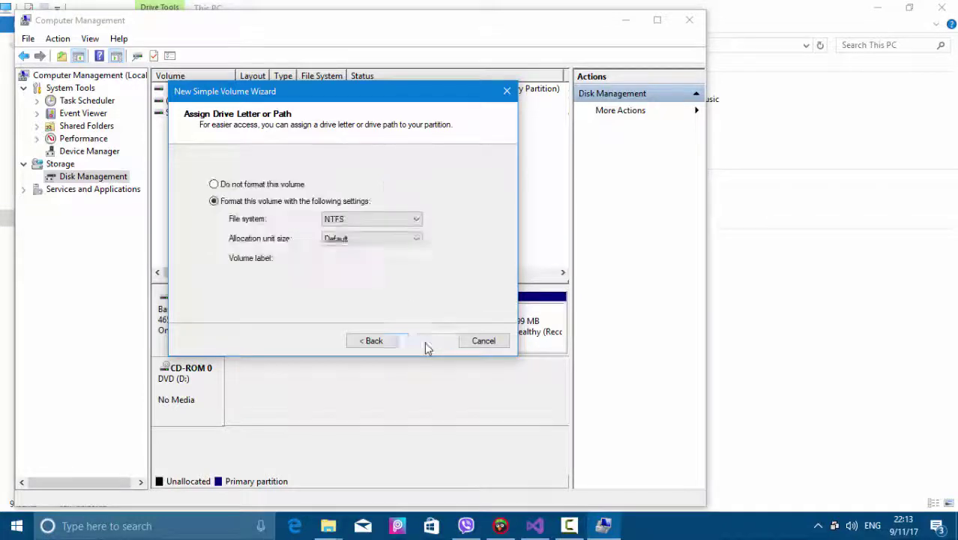
# Label the volume Diini, create it with the preset format settings, and close Computer Management
pyautogui.click(371, 257)
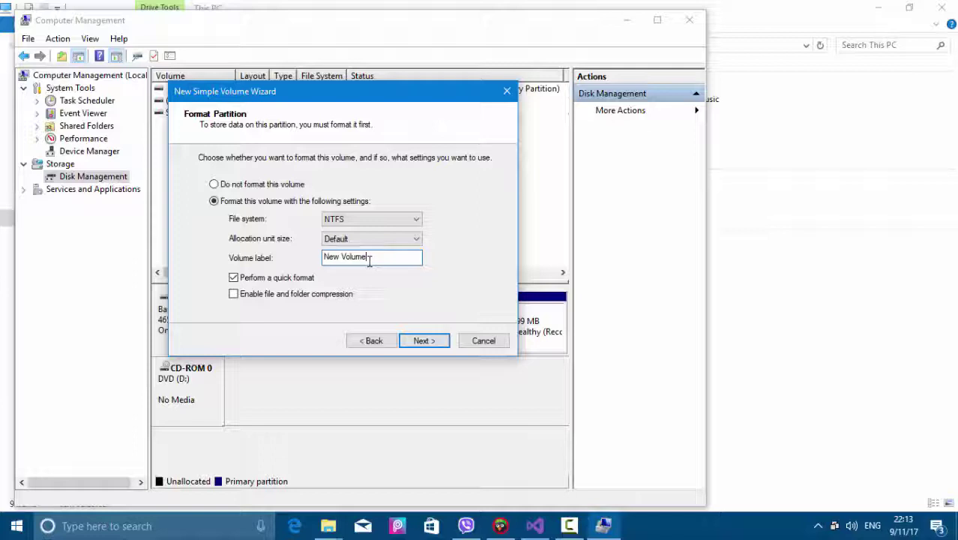
pyautogui.press('BackSpace')
pyautogui.press('BackSpace')
pyautogui.press('BackSpace')
pyautogui.press('BackSpace')
pyautogui.press('BackSpace')
pyautogui.press('BackSpace')
pyautogui.press('BackSpace')
pyautogui.press('BackSpace')
pyautogui.press('BackSpace')
pyautogui.write('Diini')
pyautogui.click(425, 341)
pyautogui.click(424, 341)
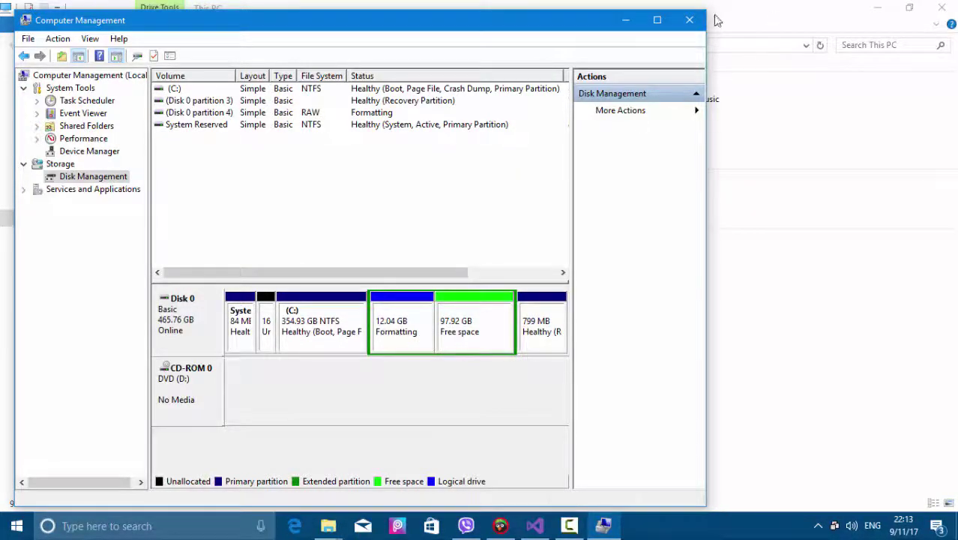
pyautogui.click(688, 19)
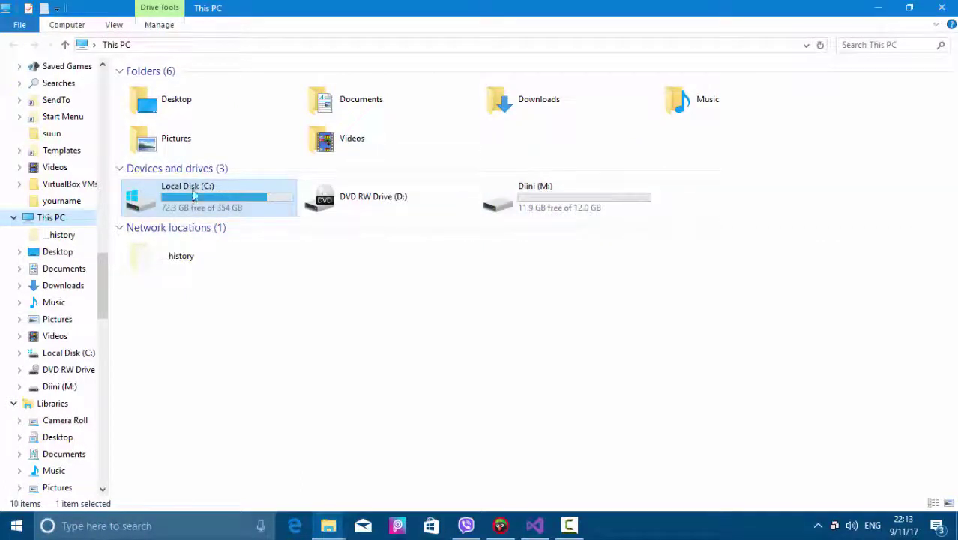
# Open the Diini (M:) drive to inspect its contents and return to This PC
pyautogui.moveTo(204, 192)
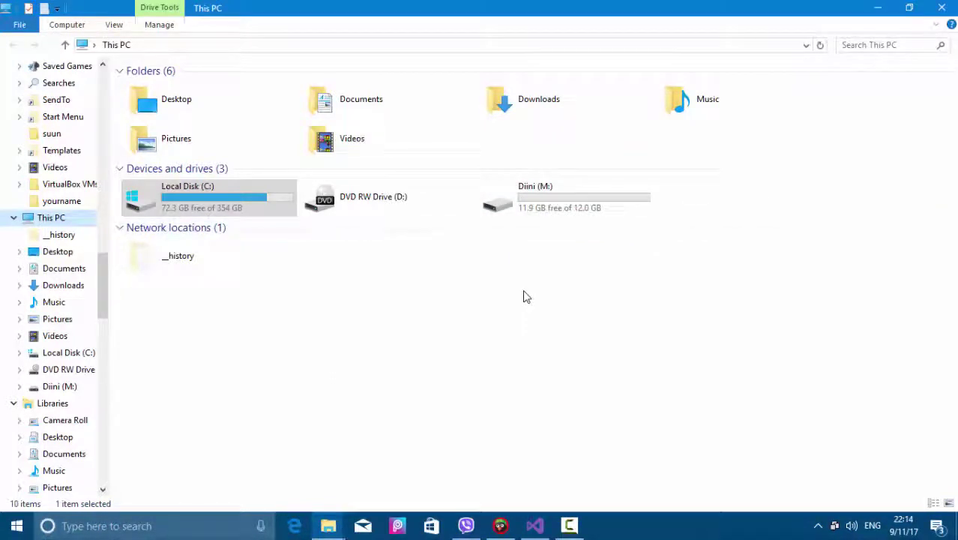
pyautogui.click(569, 210)
pyautogui.doubleClick(569, 210)
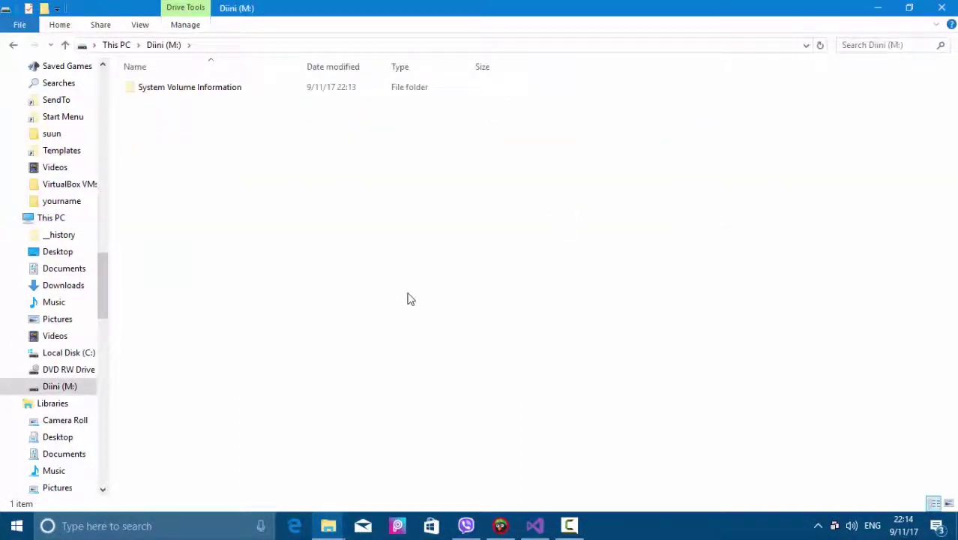
pyautogui.click(14, 45)
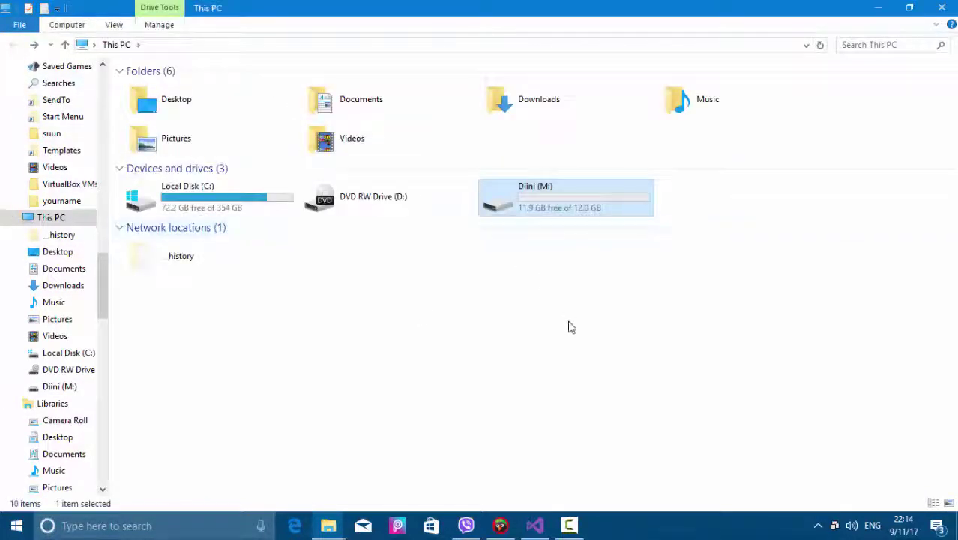